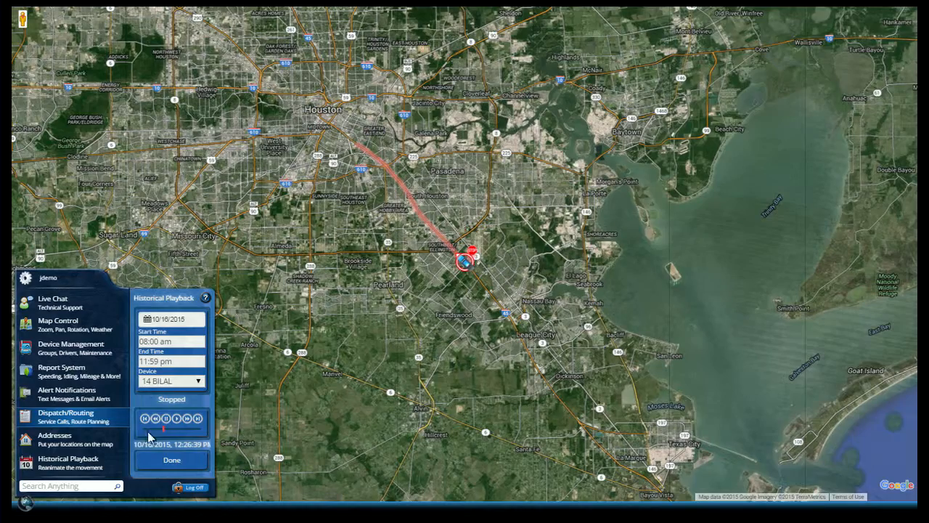
Play the selected device's historical route from 10/16/2015 and fast-forward the playback.
left_click(177, 419)
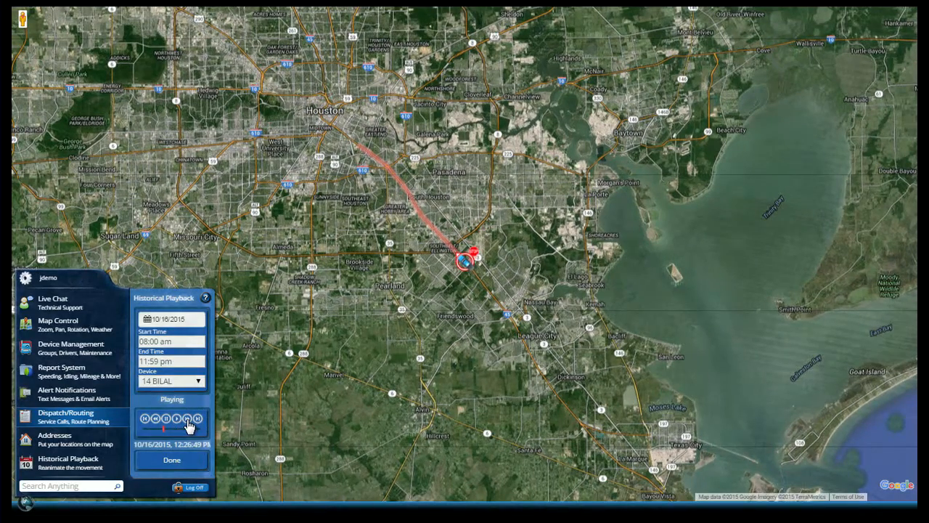
left_click(188, 421)
left_click(199, 419)
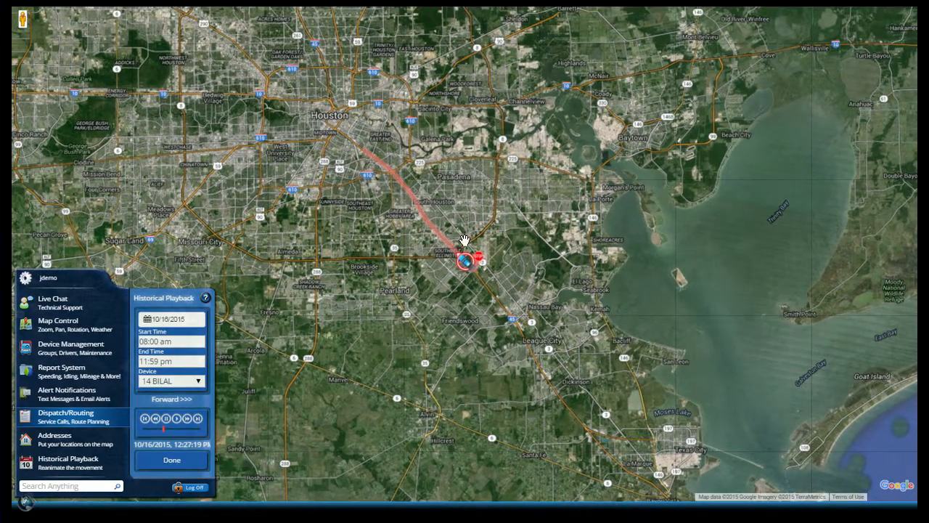
Examine the vehicle's historical data and location at its playback position up close, dismiss the data and finish the historical playback.
left_click(465, 269)
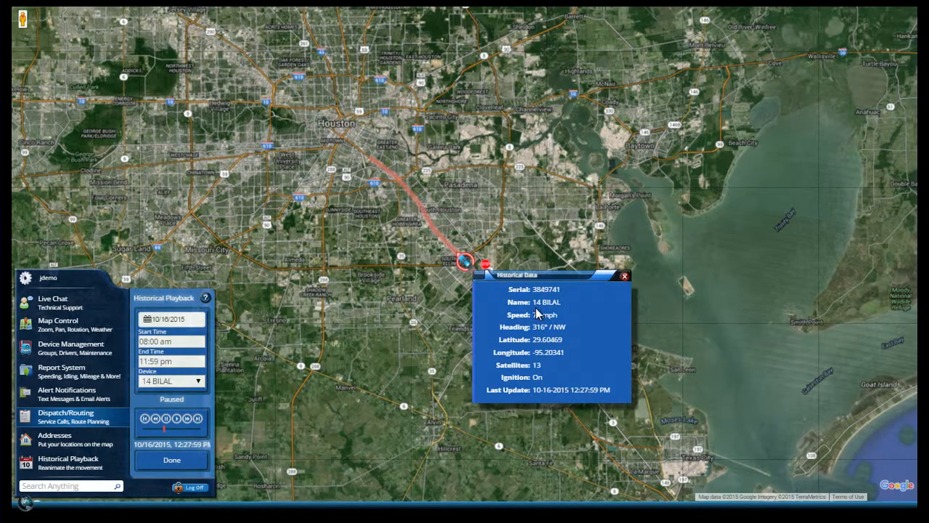
scroll(468, 258, "down", 1)
scroll(468, 258, "up", 4)
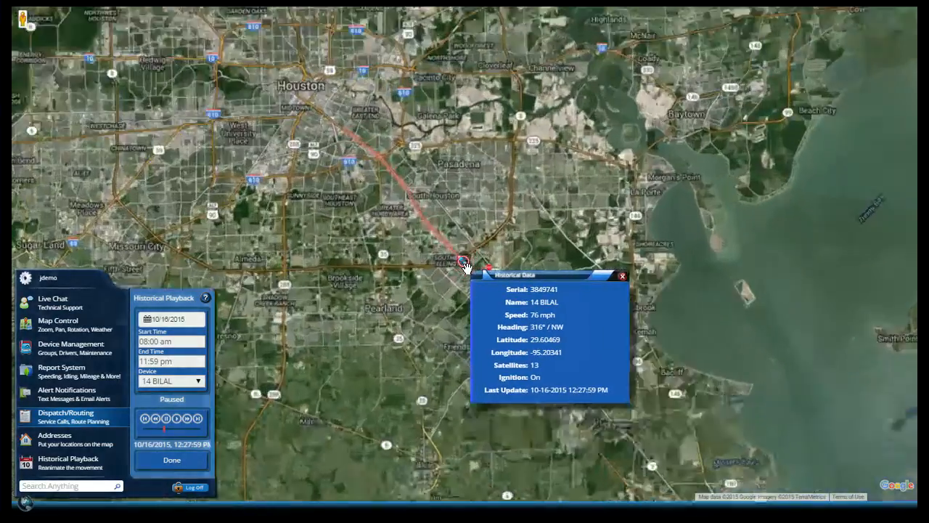
scroll(454, 259, "up", 3)
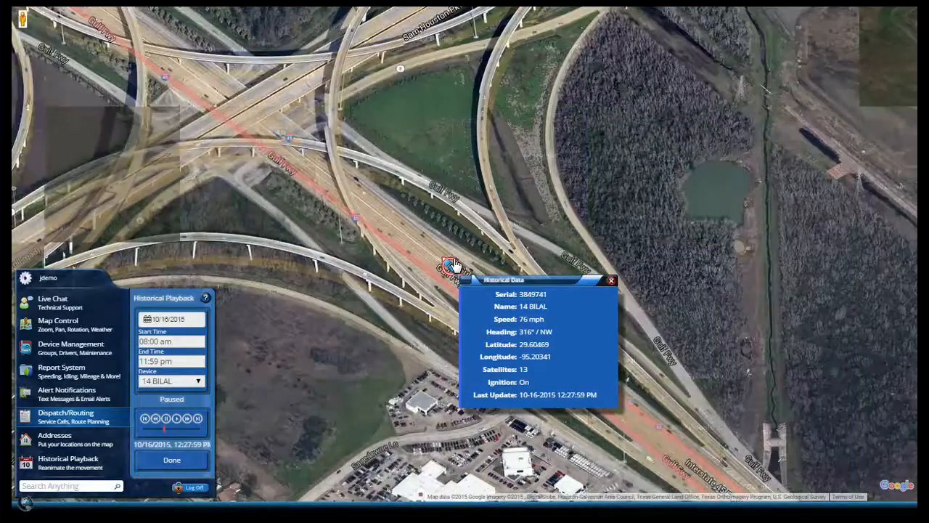
scroll(455, 262, "up", 2)
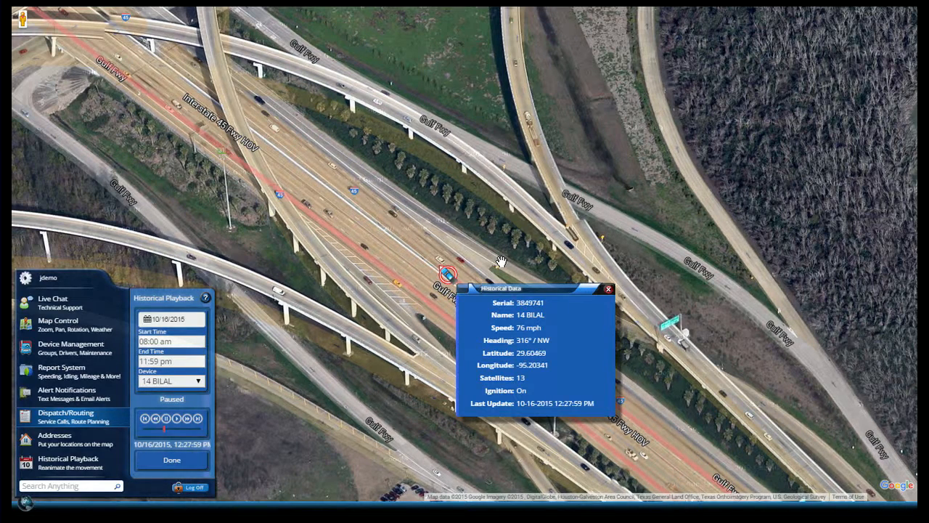
left_click(607, 290)
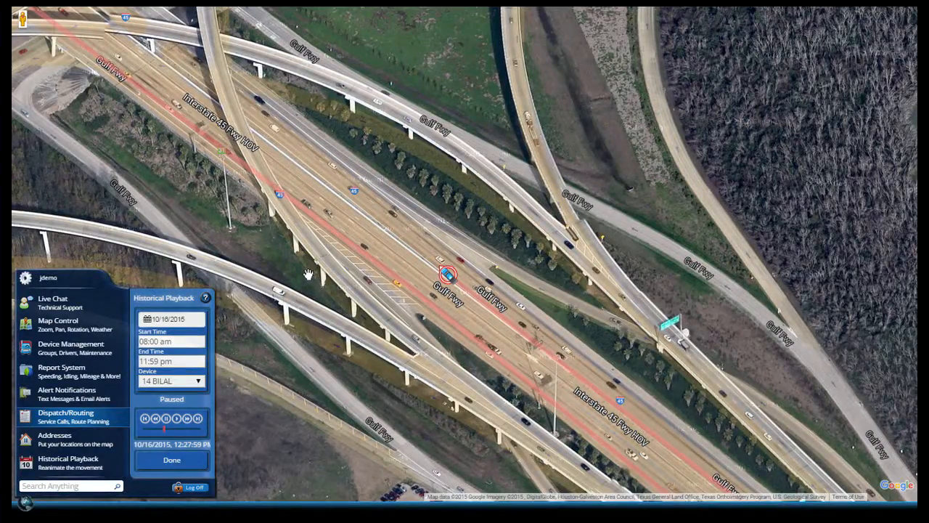
left_click(158, 461)
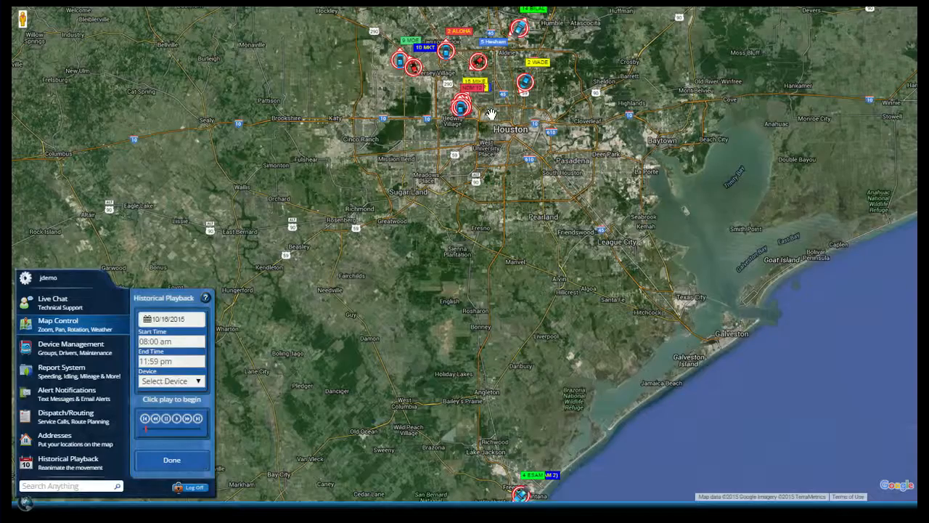
Centre the map on Houston and start creating a new alert of type Geofence there.
left_click_drag(492, 115, 521, 220)
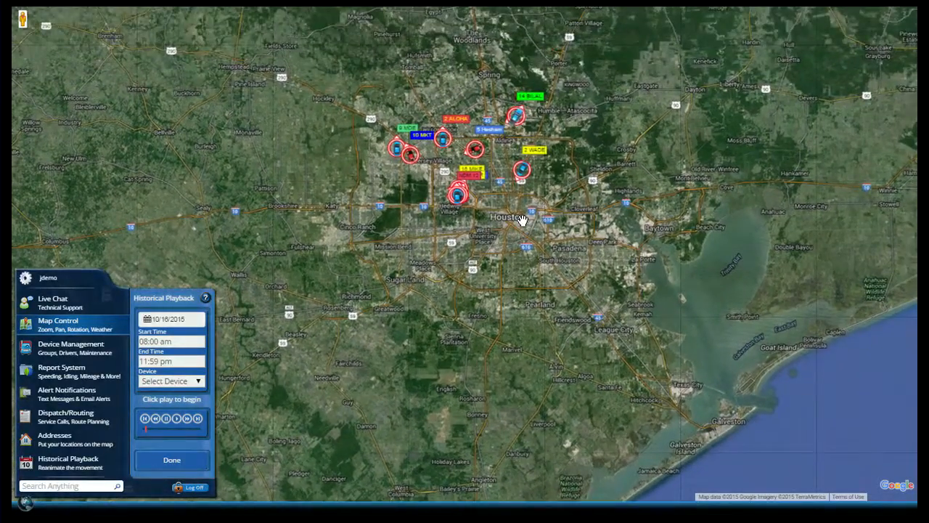
scroll(527, 213, "up", 1)
scroll(526, 214, "up", 1)
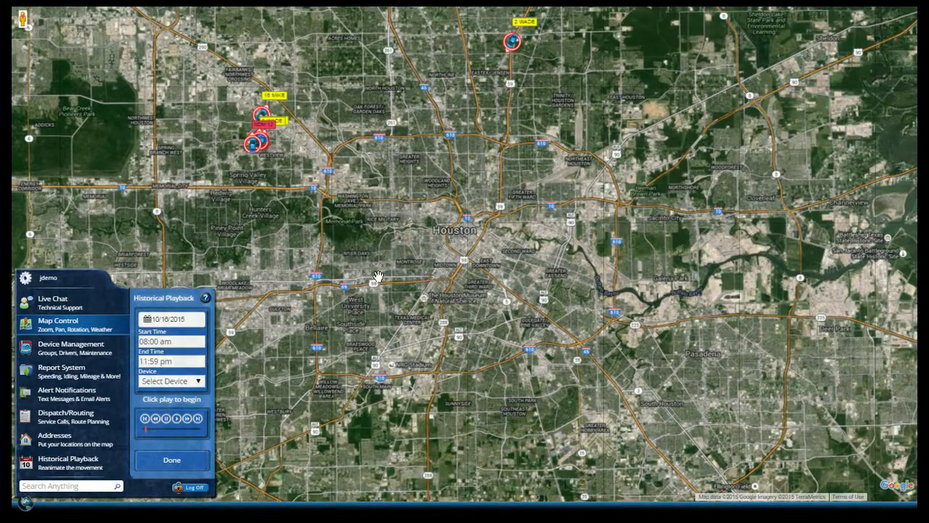
left_click(82, 407)
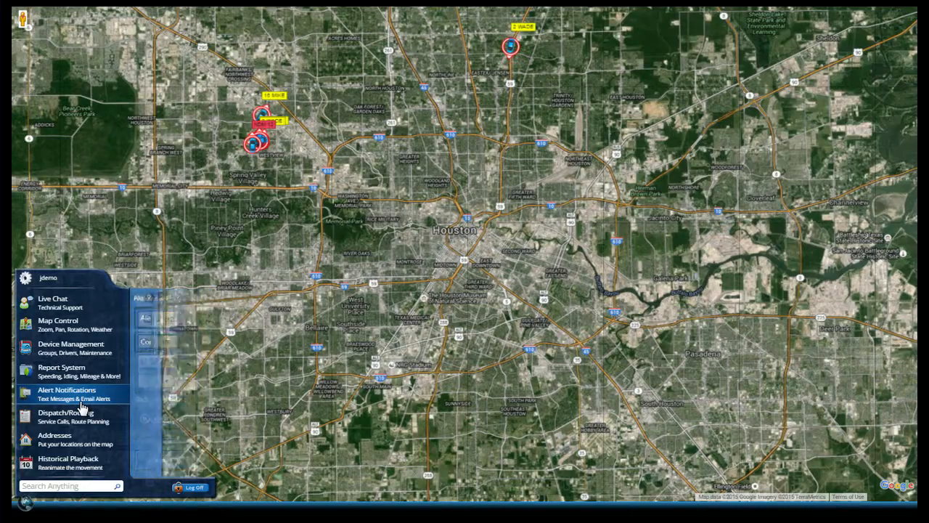
left_click(167, 327)
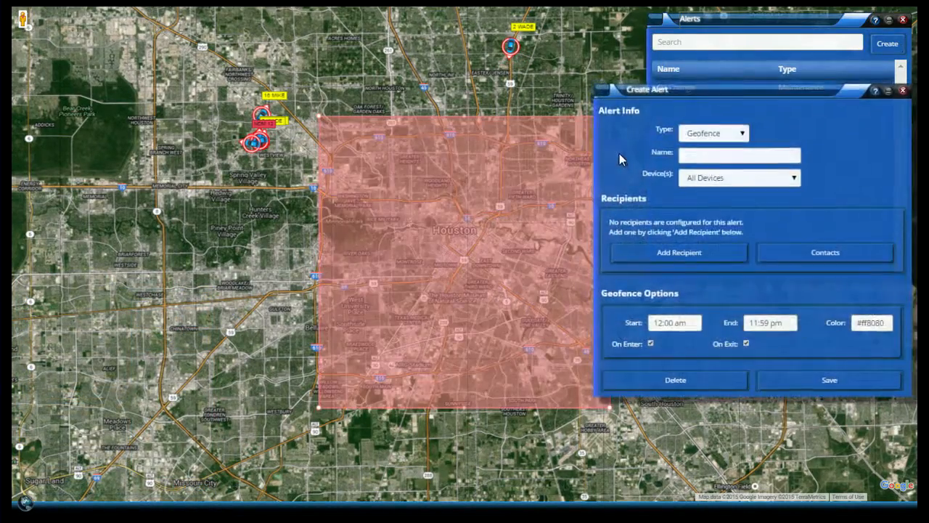
Pull the two upper corners of the geofence inward to the freeway interchange just north of downtown Houston.
left_click_drag(523, 84, 448, 80)
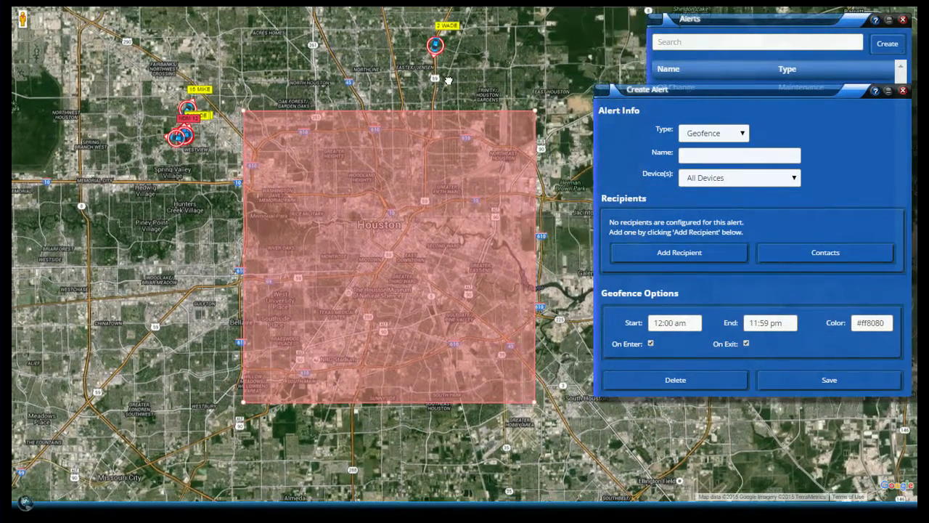
left_click_drag(535, 113, 506, 144)
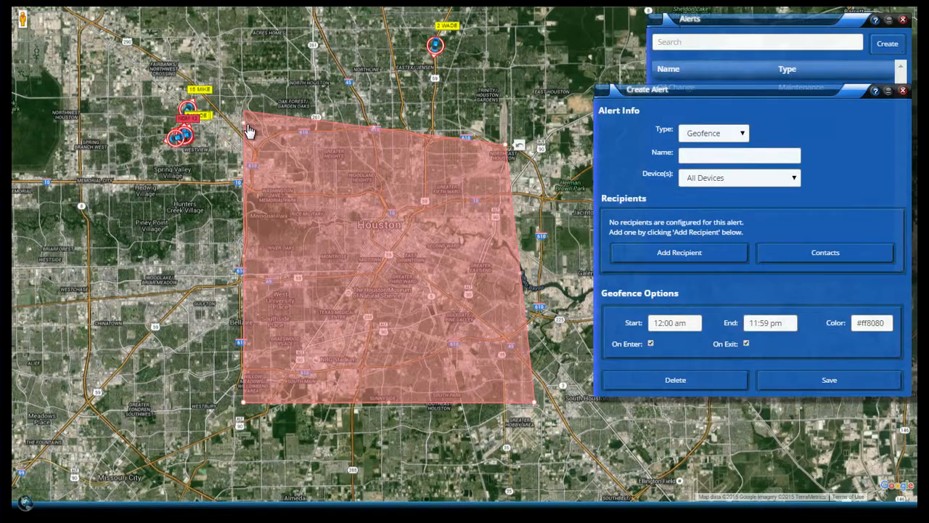
left_click_drag(389, 201, 383, 206)
scroll(385, 211, "up", 1)
scroll(387, 214, "up", 1)
scroll(390, 210, "down", 1)
scroll(561, 140, "down", 1)
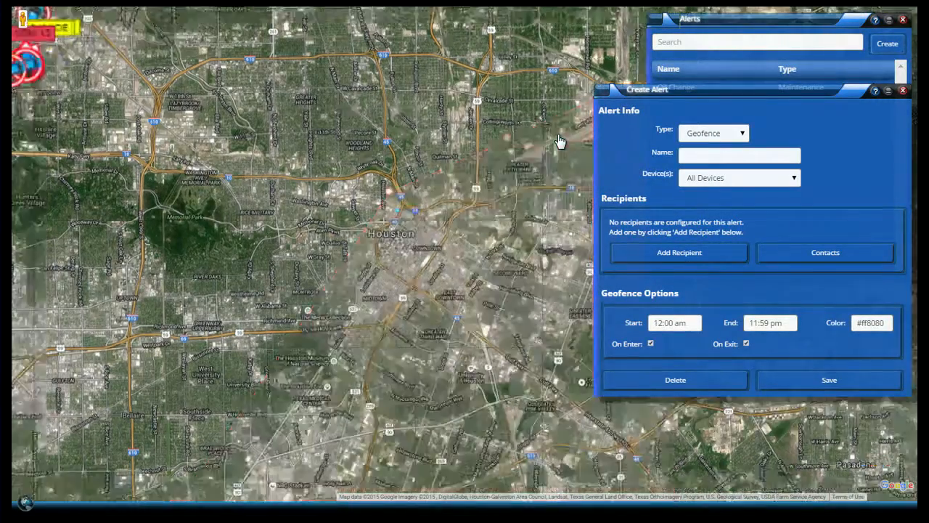
left_click_drag(581, 110, 443, 168)
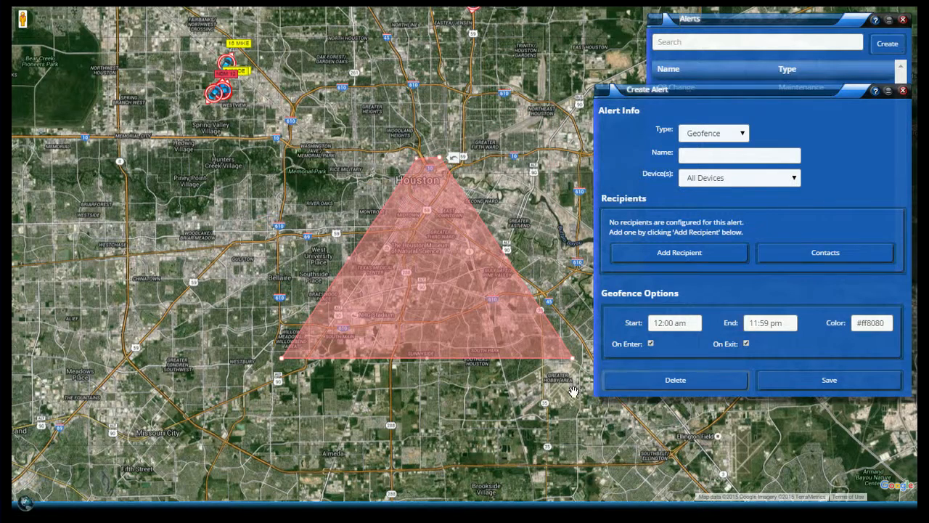
Pull the geofence's lower corners up to form a small four-sided zone north of downtown, and name the alert "Rock through windshield".
left_click_drag(473, 221, 439, 179)
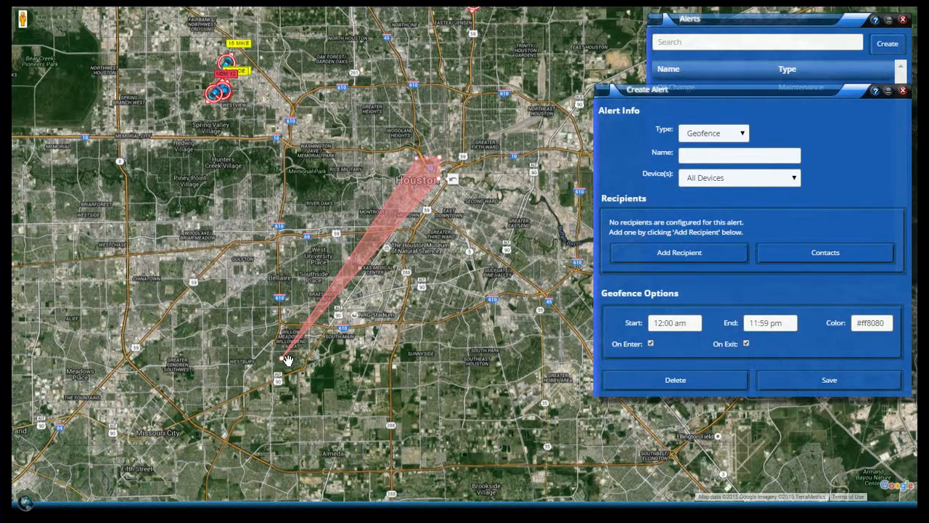
left_click_drag(280, 361, 422, 183)
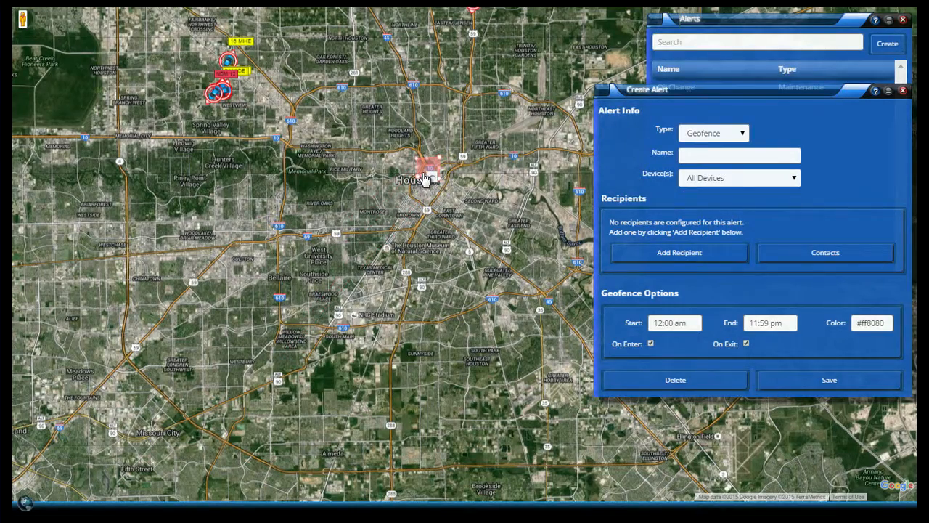
scroll(421, 181, "up", 2)
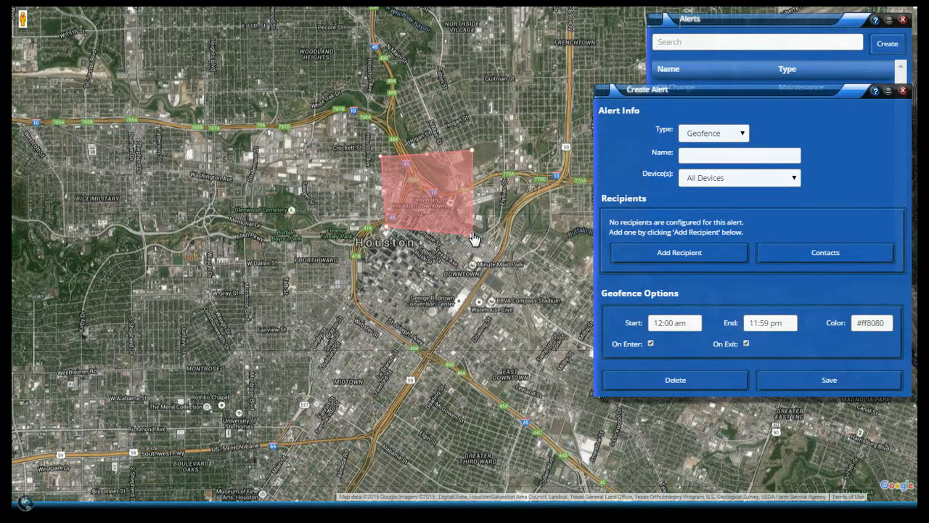
left_click_drag(470, 234, 461, 215)
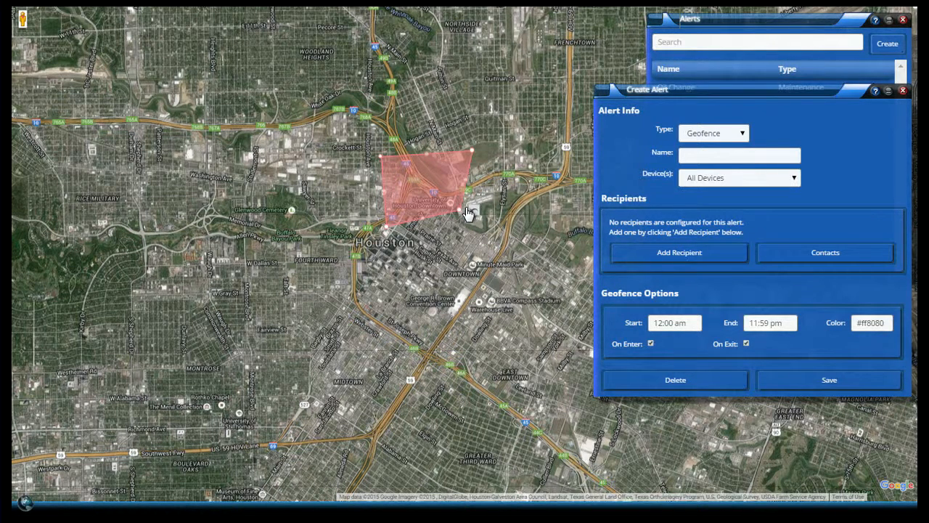
left_click(691, 157)
type("Rock through windshield")
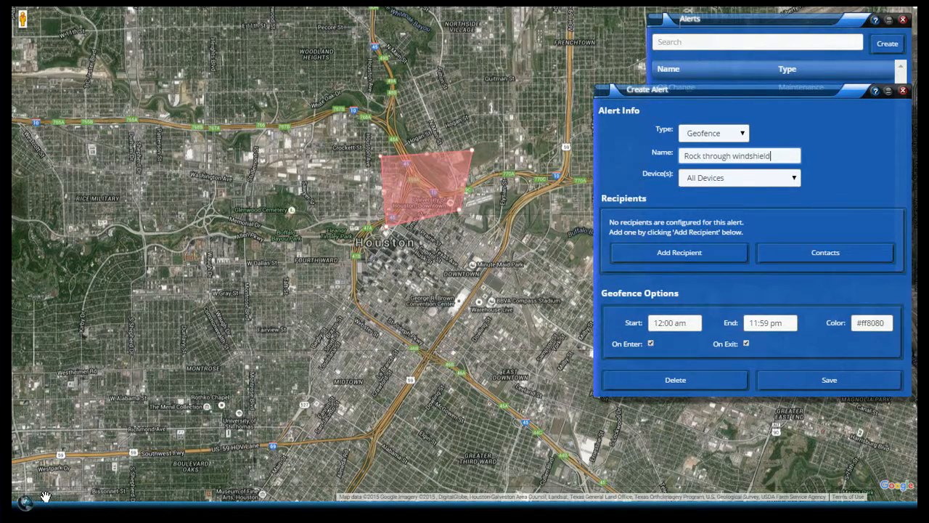
Select the prebuilt Geofence Activity Report in the report system and run it to open its options.
left_click(27, 503)
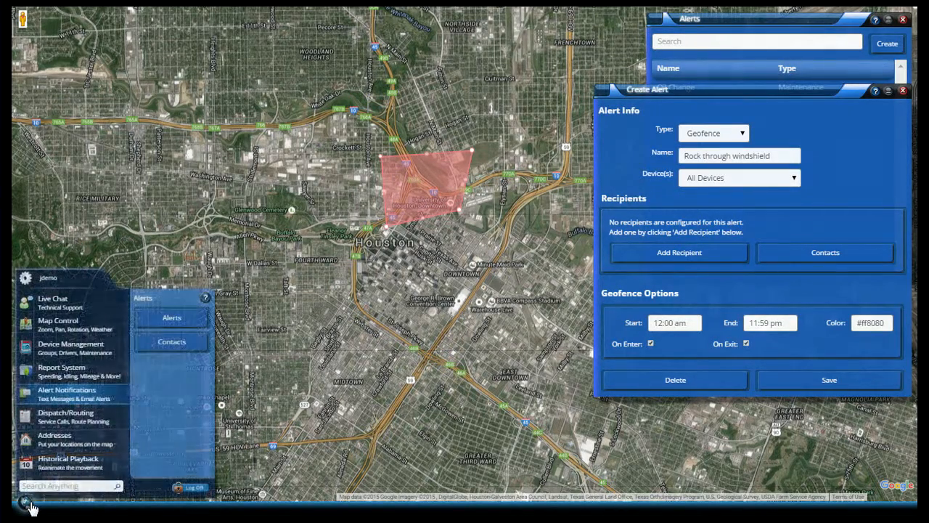
left_click(120, 371)
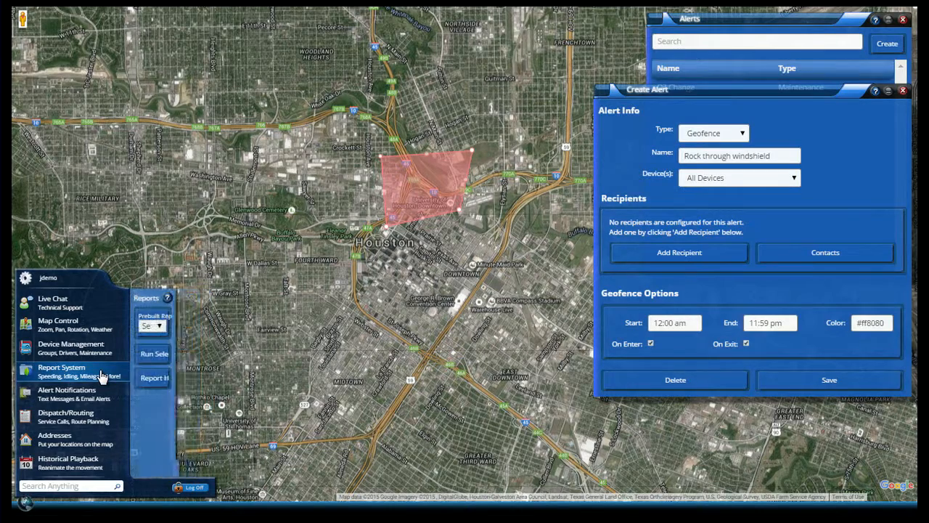
left_click(164, 326)
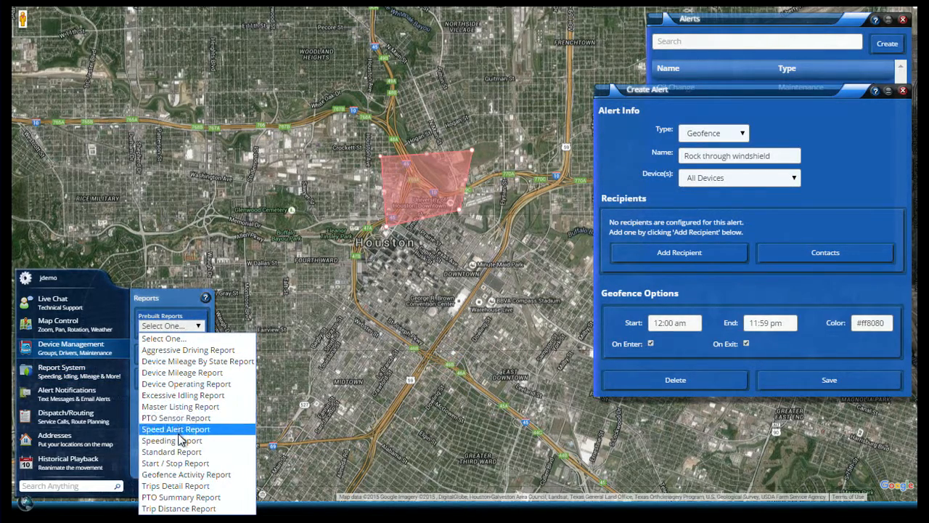
left_click(186, 474)
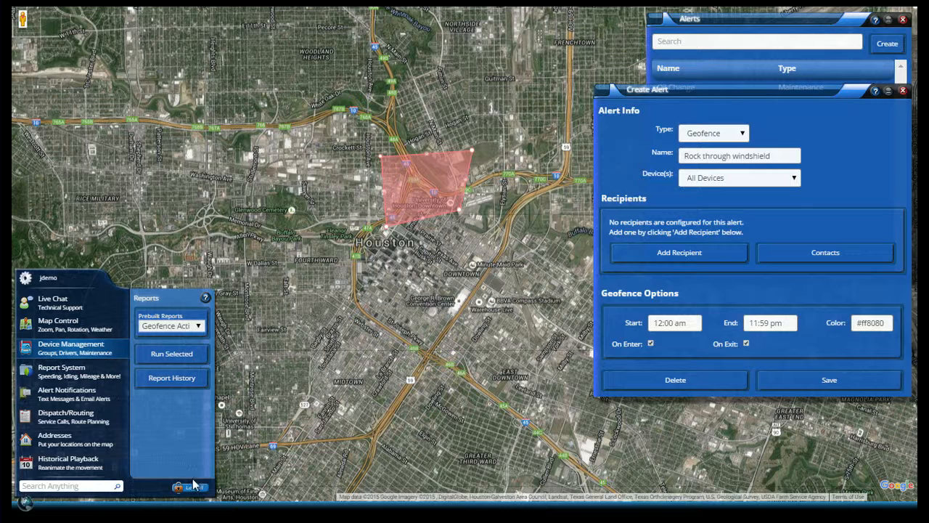
left_click(163, 329)
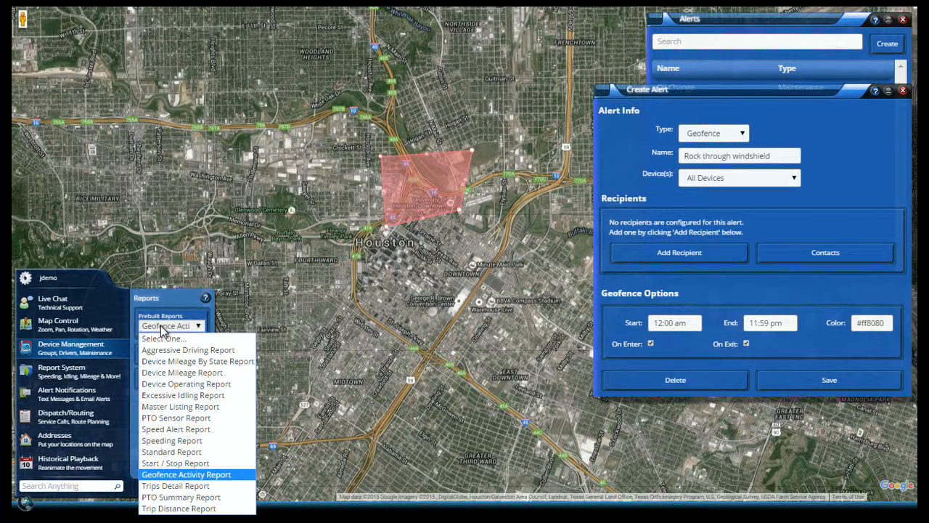
left_click(203, 474)
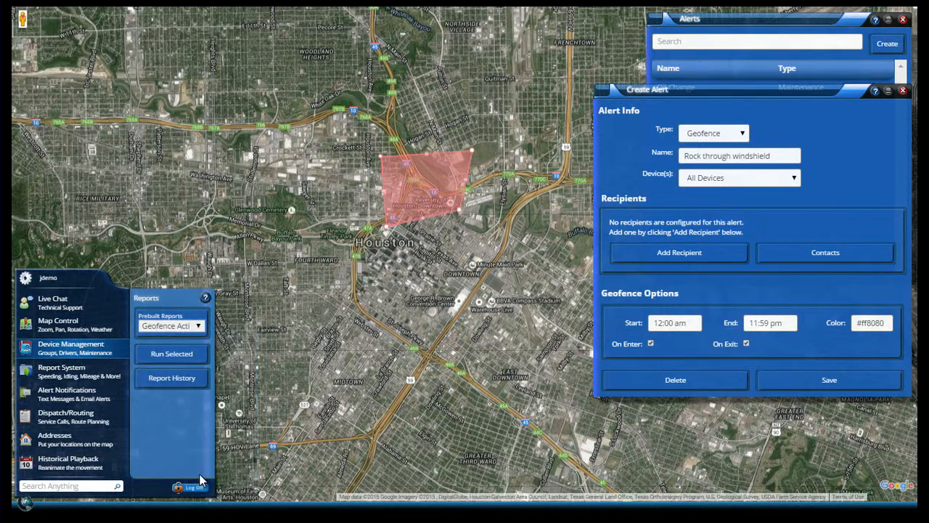
left_click(182, 355)
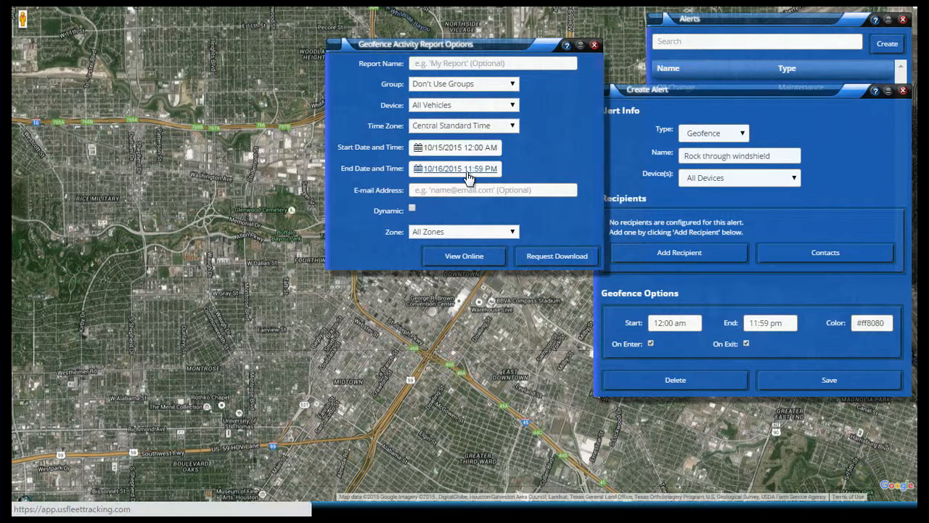
Check the report's zone choices and start date, and set its end date to 10/15/2015.
left_click(456, 231)
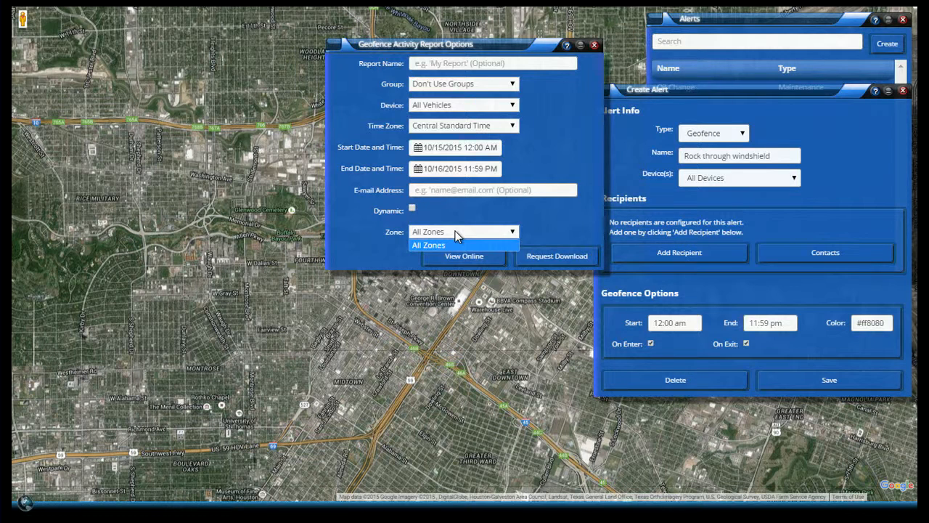
left_click(455, 231)
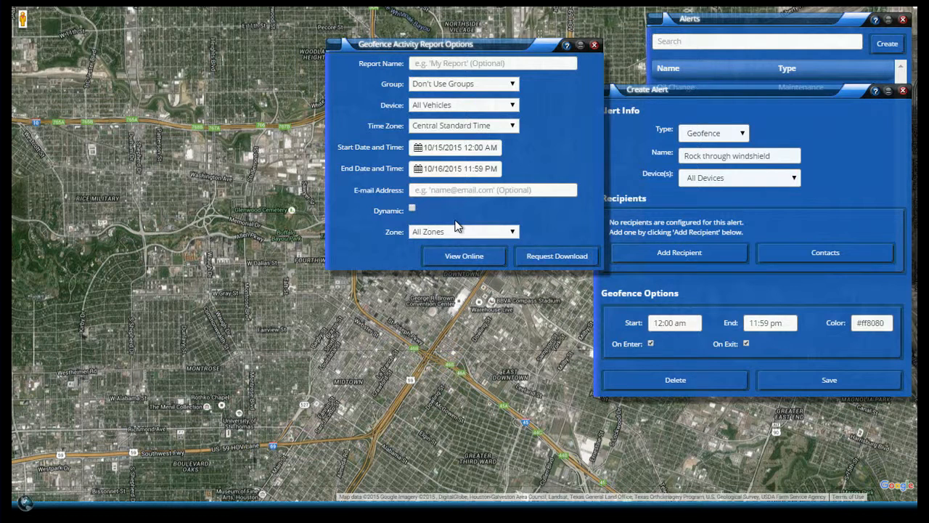
left_click(434, 147)
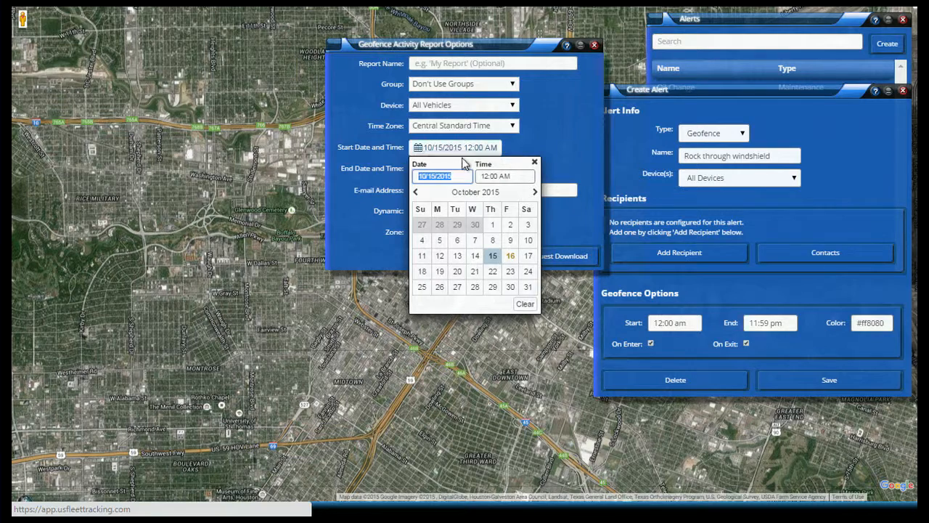
left_click(535, 162)
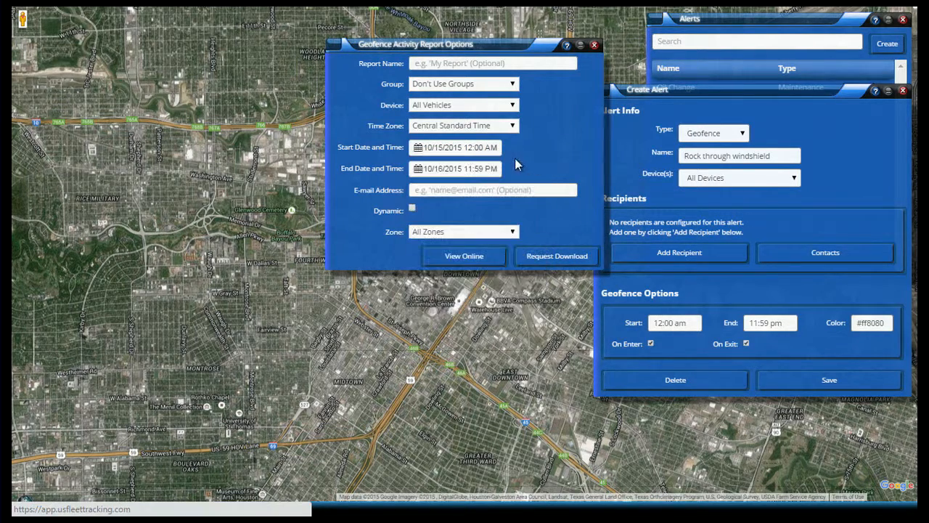
left_click(472, 170)
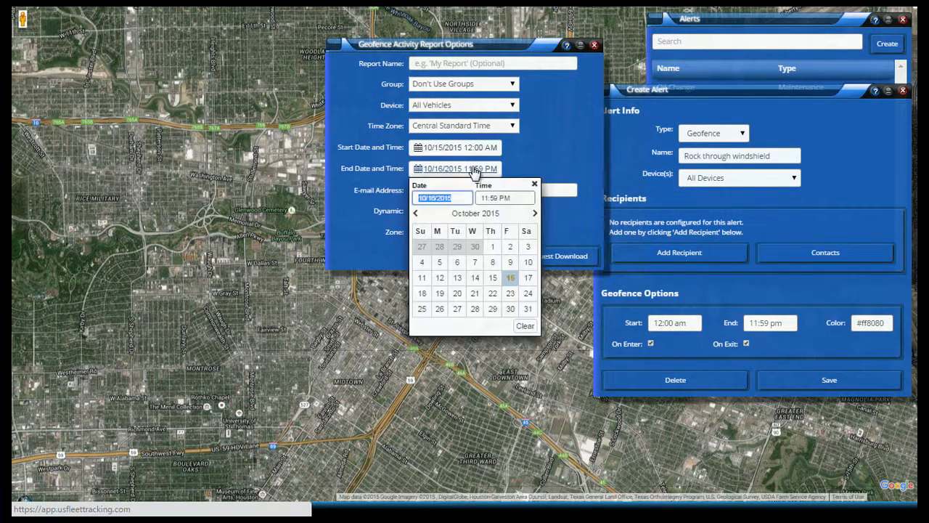
left_click(493, 279)
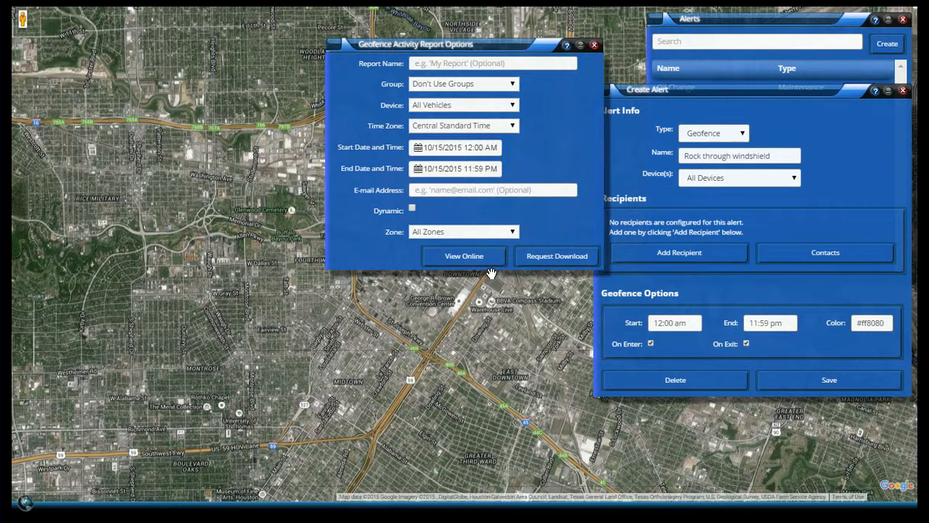
Set the report's start time on 10/15/2015 to 4:00 PM.
left_click(475, 155)
left_click(477, 177)
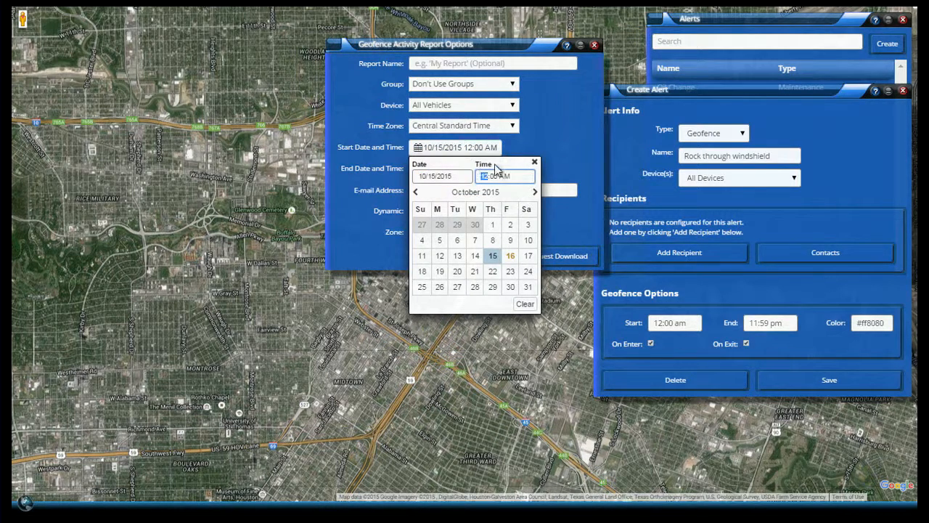
type("4")
left_click(504, 176)
type("pm")
key("BackSpace")
key("BackSpace")
type("PM")
key("Return")
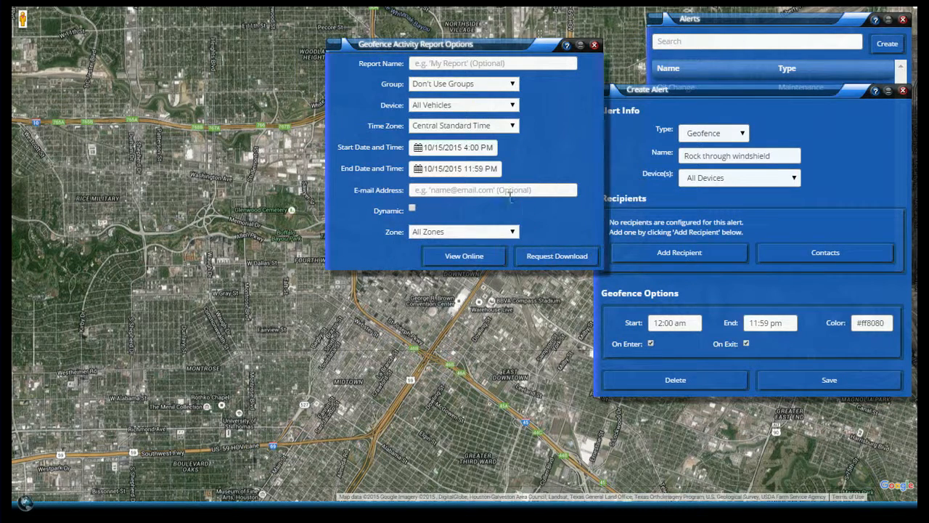
Set the report's end time on 10/15/2015 to 6:59 PM.
left_click(491, 174)
left_click(485, 197)
key("BackSpace")
key("BackSpace")
type("06:59 PM")
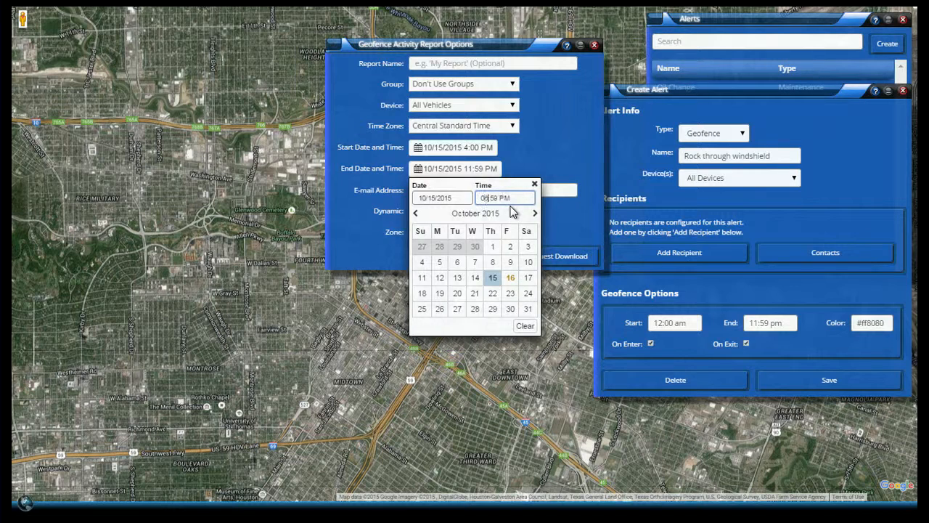
key("Tab")
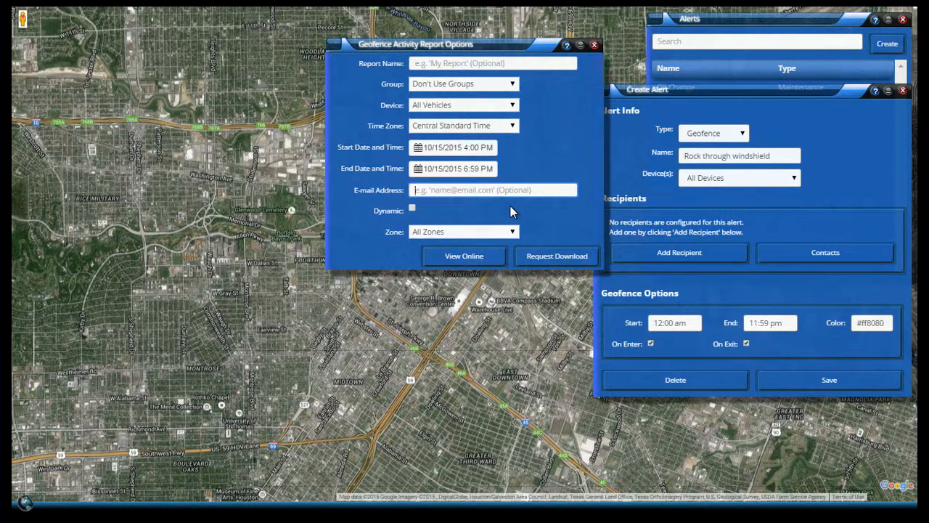